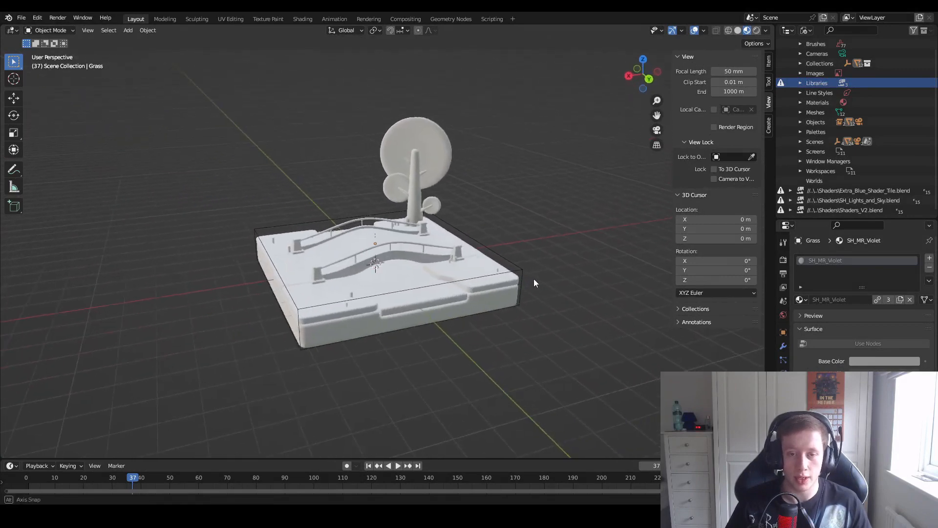
# Step: Compare the bridge scene in Rendered, Solid and Material Preview shading, ending in Material Preview
pyautogui.scroll(4, 529, 291)
pyautogui.press('z')
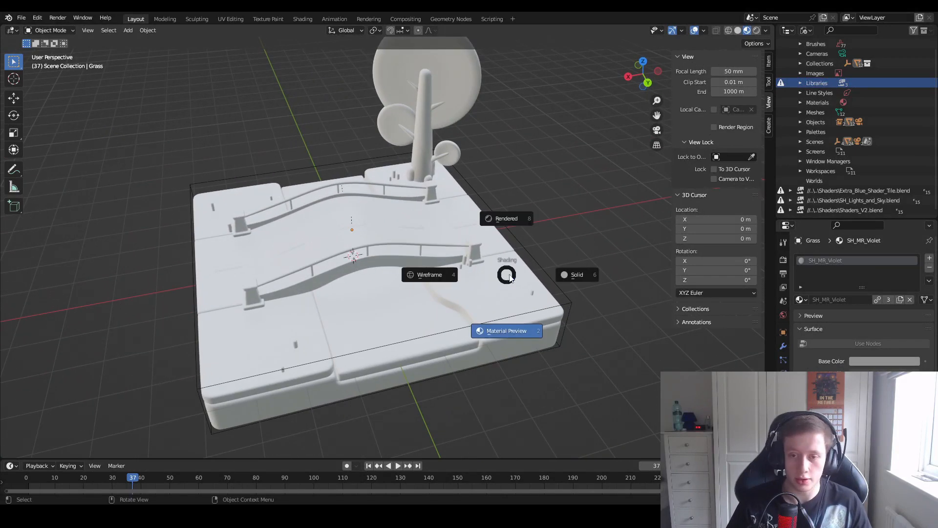
pyautogui.click(510, 212)
pyautogui.press('z')
pyautogui.click(578, 238)
pyautogui.press('z')
pyautogui.click(531, 318)
# Step: Select the grass and examine the list of materials available for its slot
pyautogui.click(564, 248)
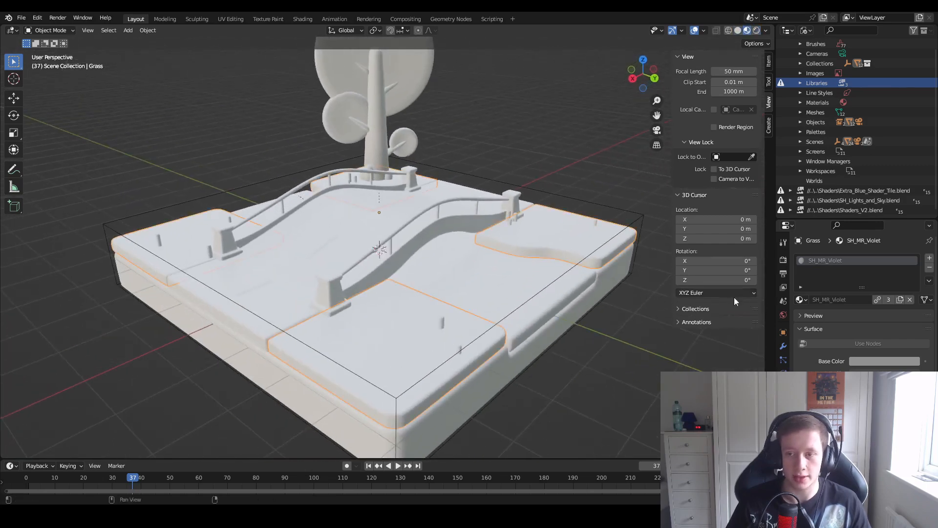
pyautogui.moveTo(826, 220); pyautogui.dragTo(823, 107)
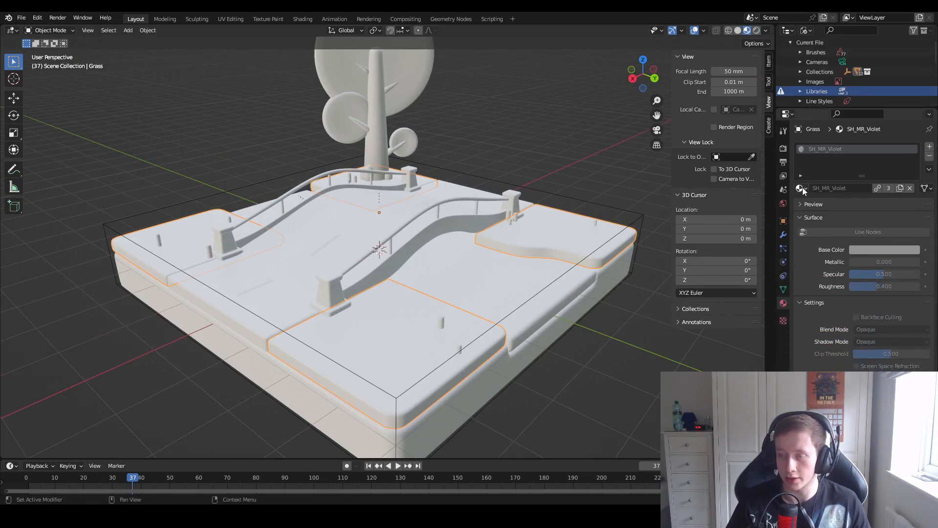
pyautogui.click(802, 189)
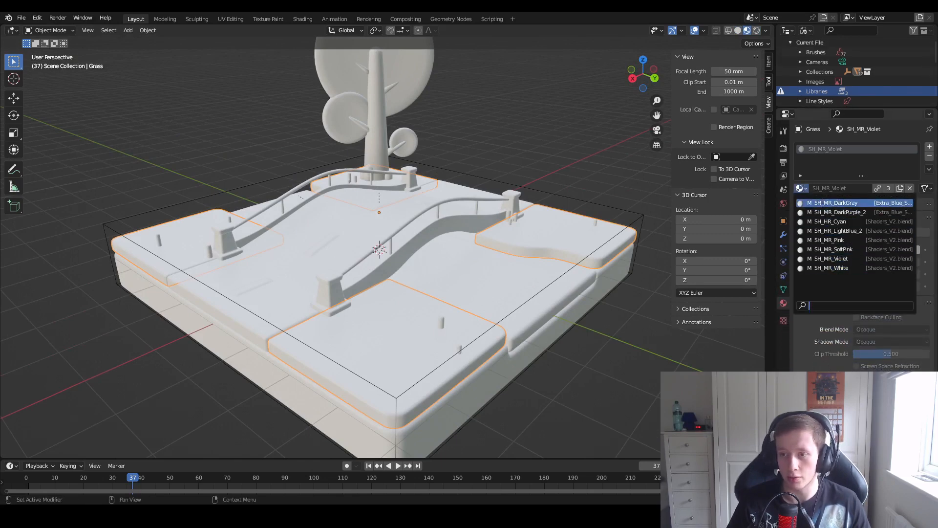
pyautogui.click(606, 177)
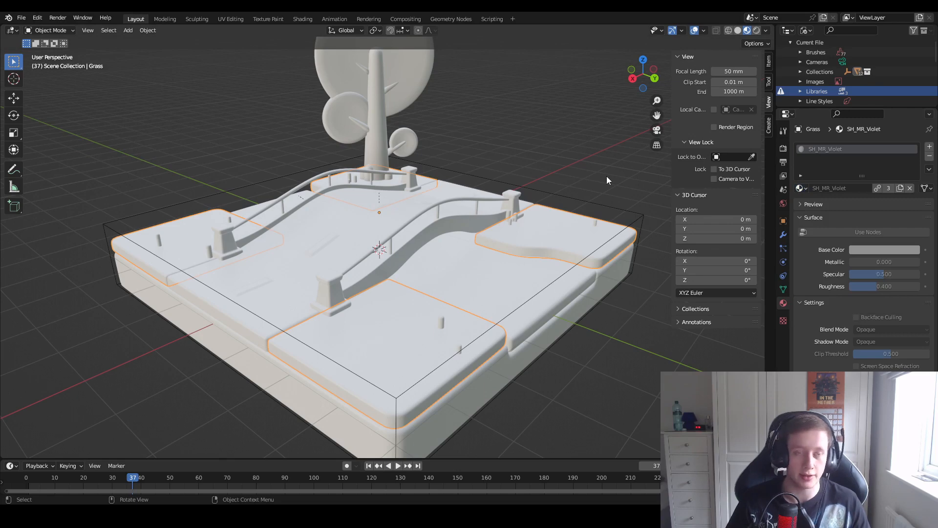
pyautogui.moveTo(806, 109); pyautogui.dragTo(805, 235)
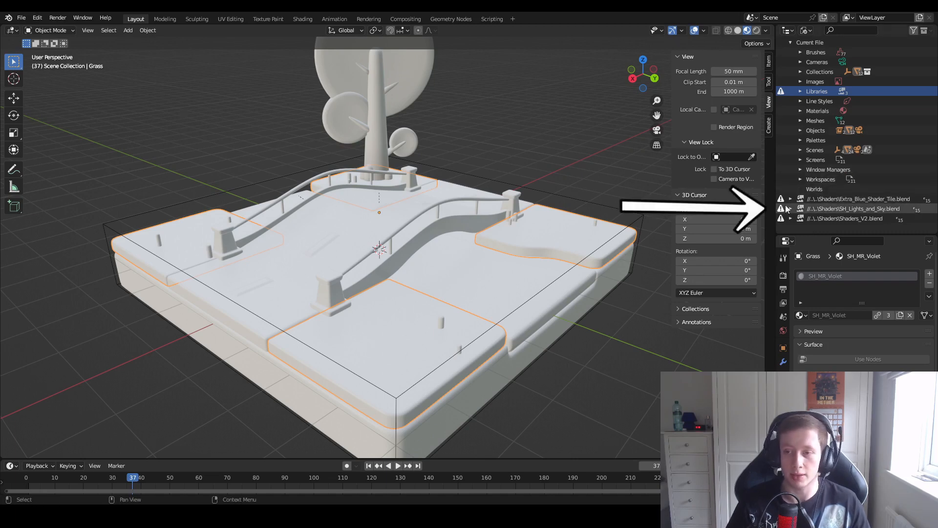
# Step: Relocate the broken Extra_Blue_Shader_Tile.blend library to the file of the same name in the Desktop\File\Links folder
pyautogui.moveTo(782, 205)
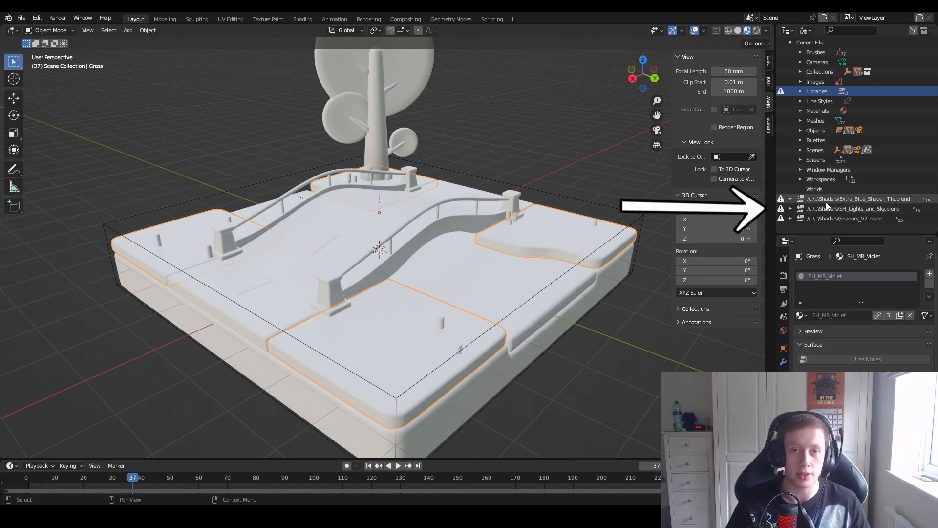
pyautogui.click(800, 92)
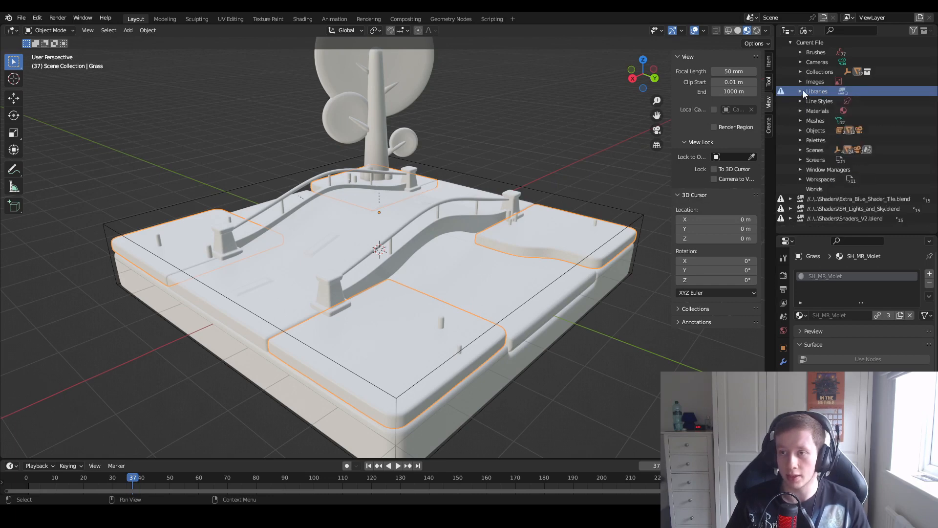
pyautogui.click(801, 91)
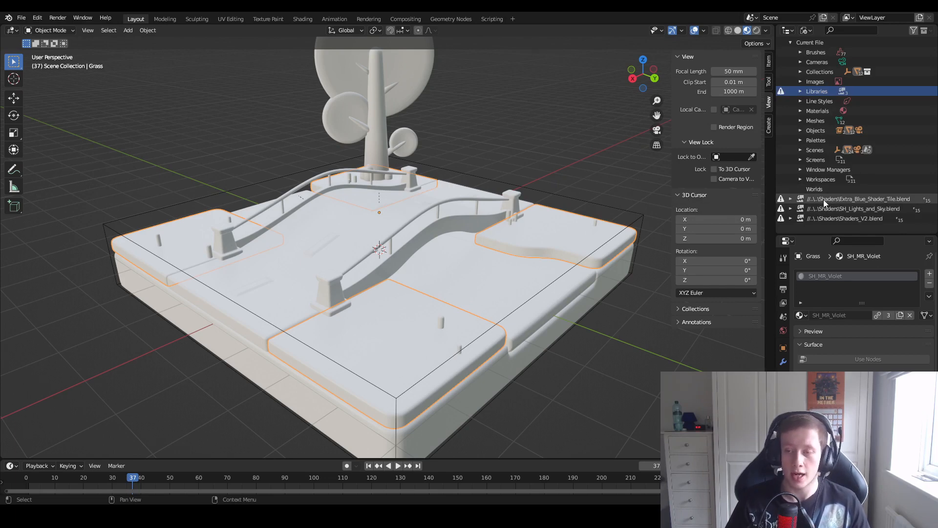
pyautogui.rightClick(824, 200)
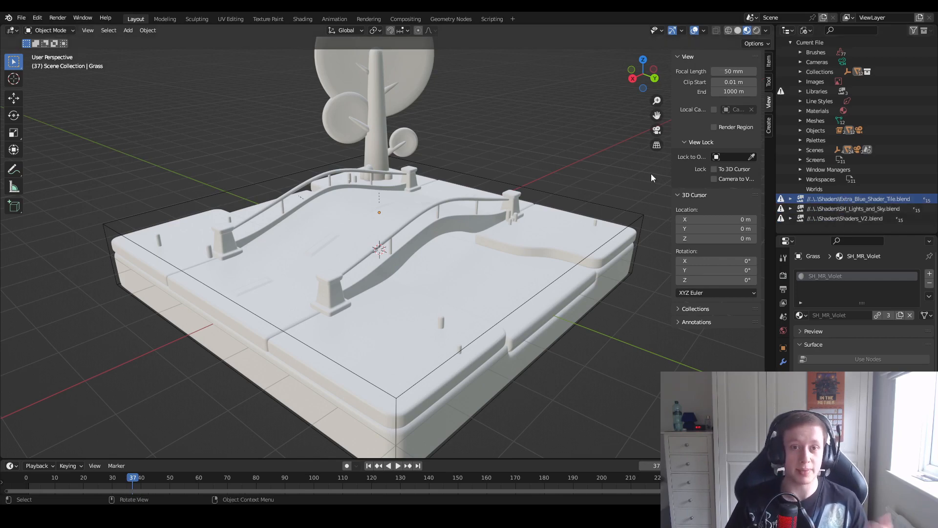
pyautogui.rightClick(868, 200)
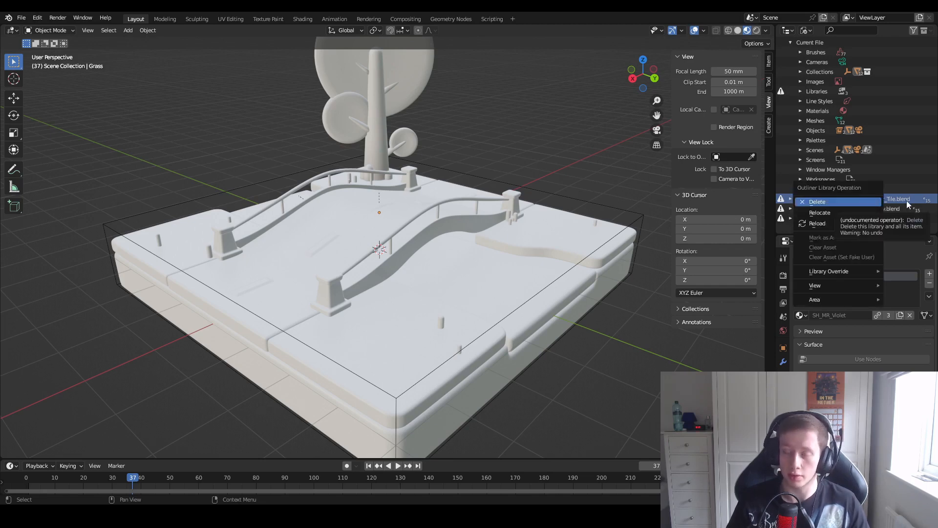
pyautogui.click(851, 214)
pyautogui.click(525, 123)
pyautogui.write('C:\\Users\\Lukem\\Desktop\\File\\Links\\')
pyautogui.press('Return')
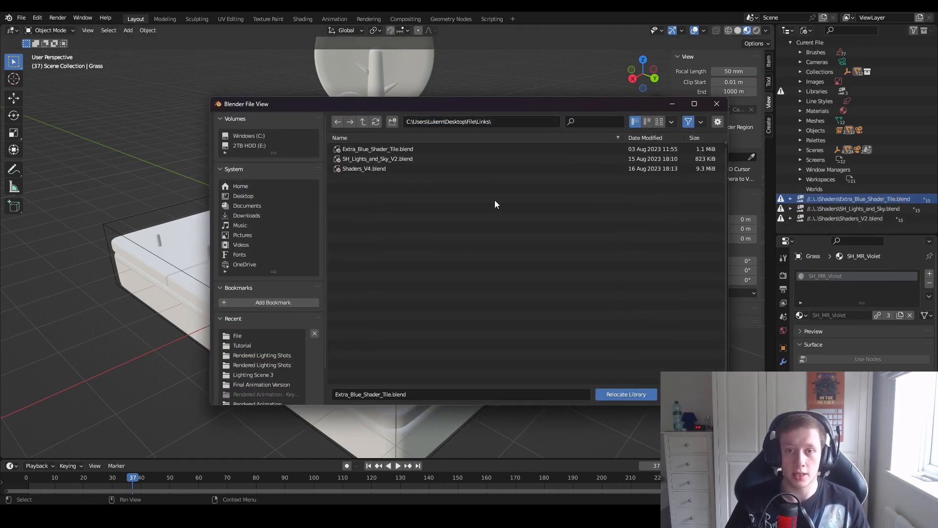
pyautogui.click(390, 150)
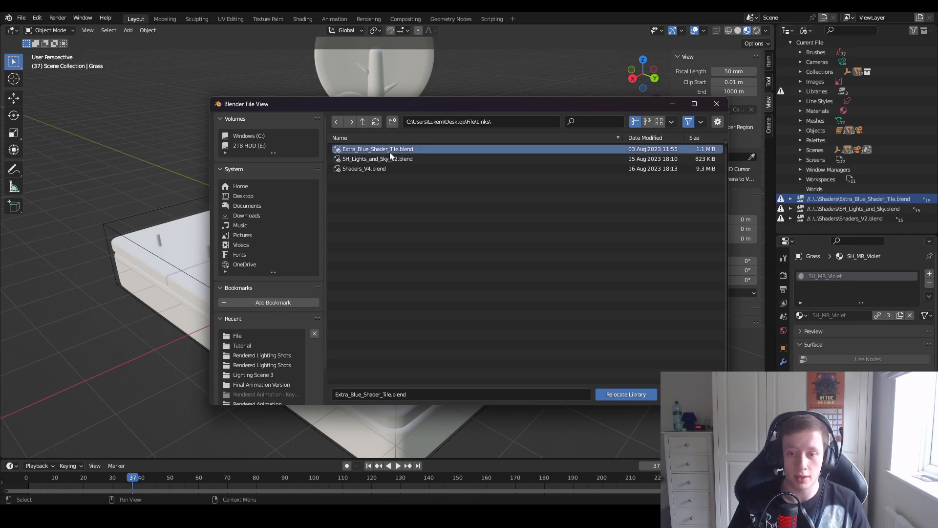
pyautogui.click(627, 395)
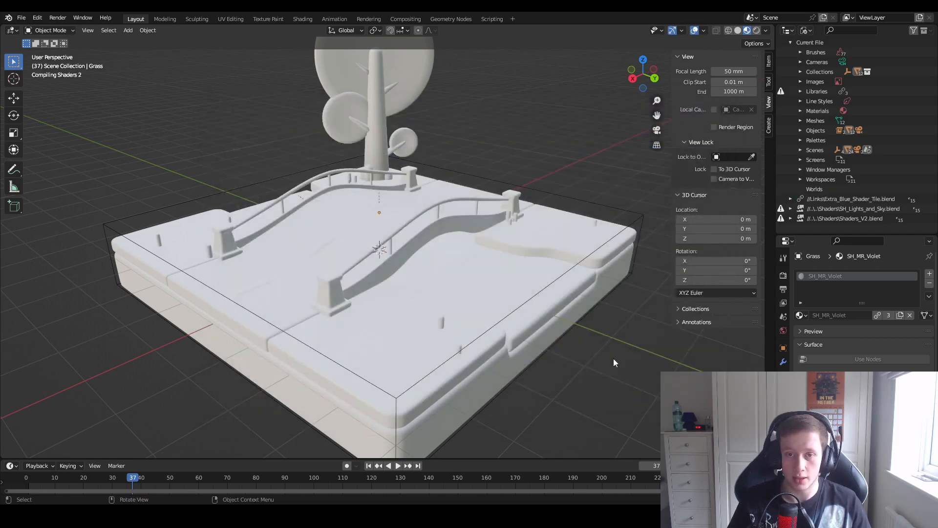
# Step: Relocate the broken Shaders_V2.blend library to Shaders_V4.blend in the Desktop\File\Links folder
pyautogui.moveTo(511, 272); pyautogui.dragTo(457, 208, button='middle')
pyautogui.press('z')
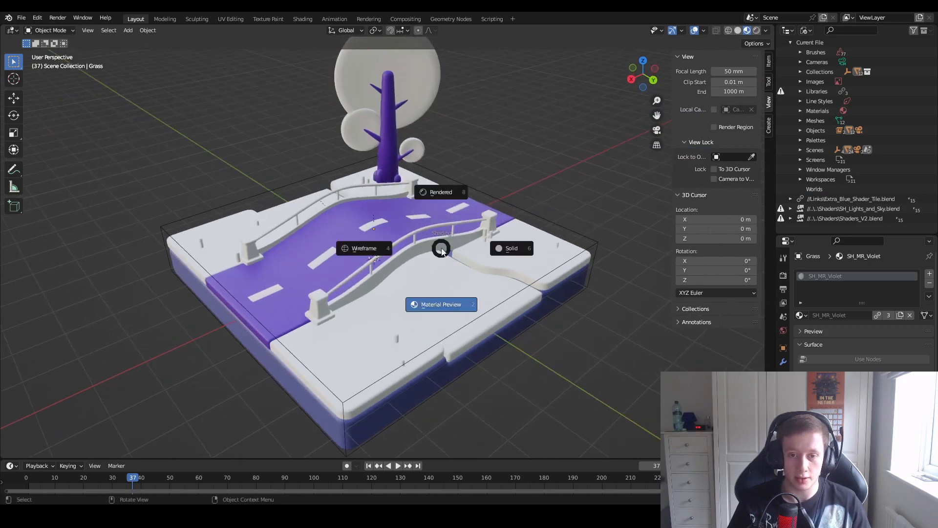
pyautogui.click(441, 283)
pyautogui.press('z')
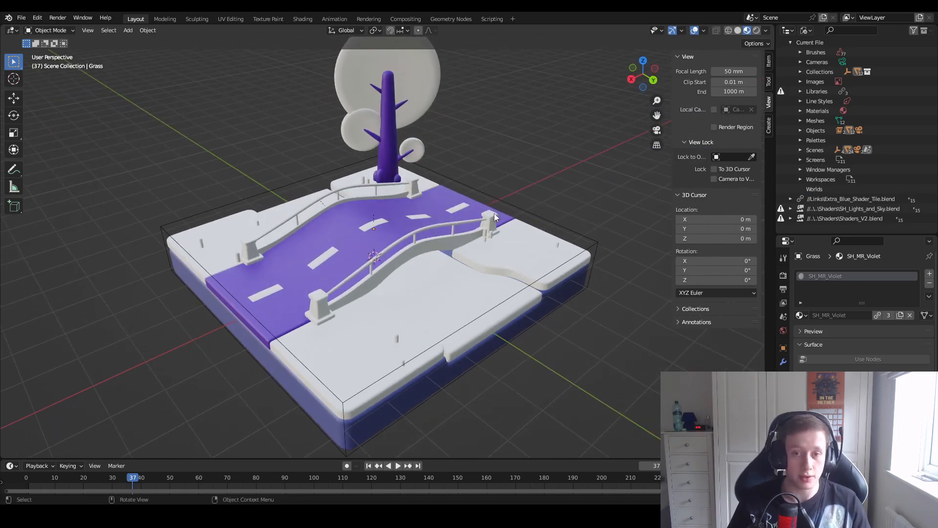
pyautogui.moveTo(540, 181); pyautogui.dragTo(539, 174, button='middle')
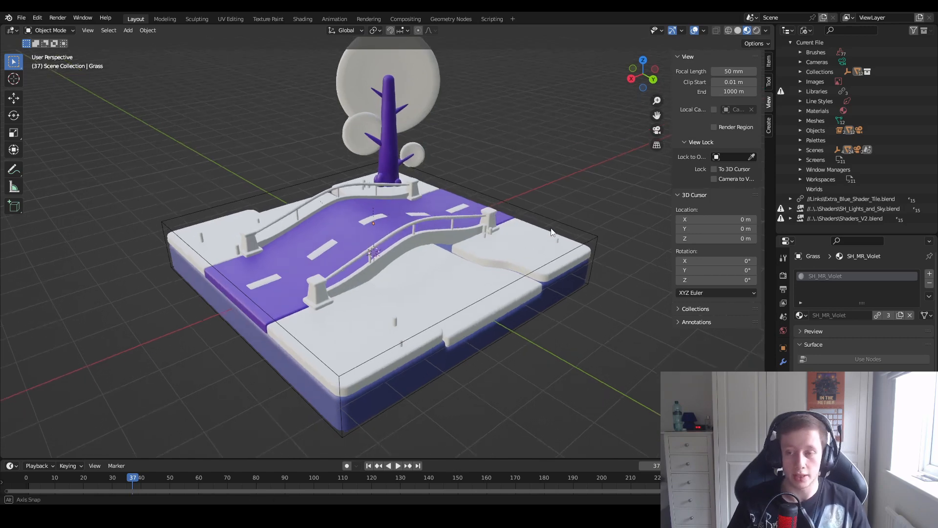
pyautogui.rightClick(835, 219)
pyautogui.click(790, 220)
pyautogui.click(505, 122)
pyautogui.write('C:\\Users\\Lukem\\Desktop\\File\\Links')
pyautogui.press('Return')
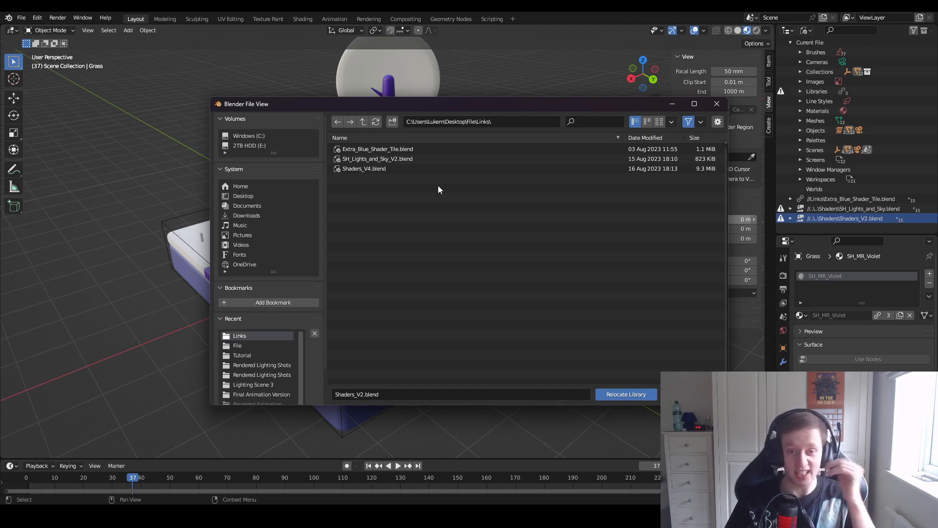
pyautogui.click(393, 168)
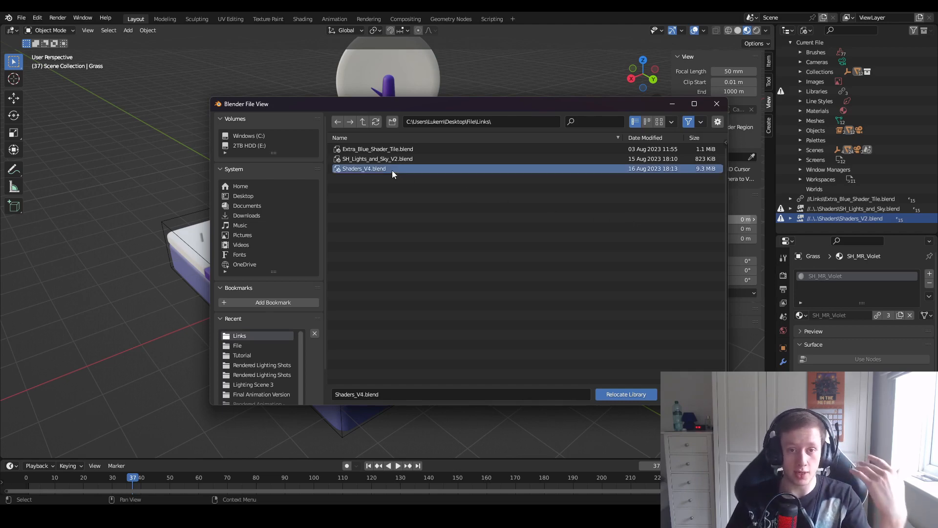
pyautogui.click(626, 394)
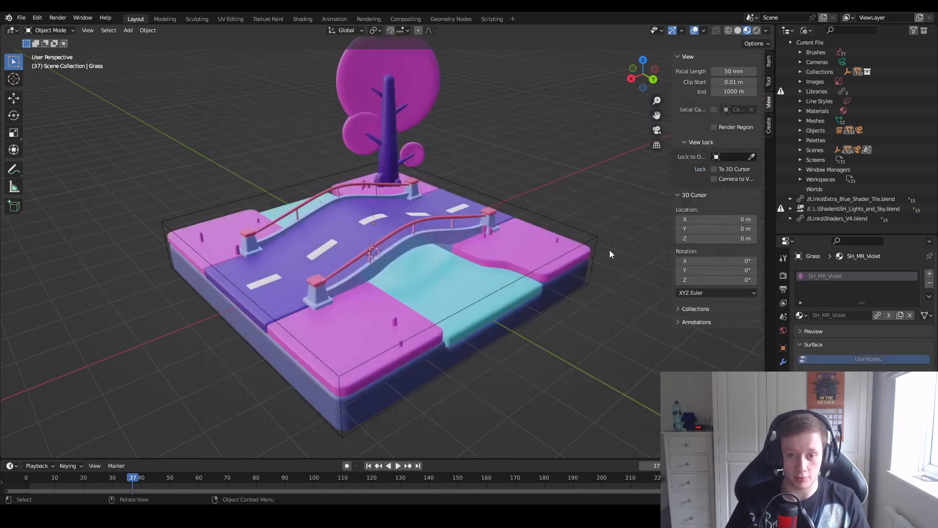
# Step: Examine the materials on the tile, bridge and tree from several angles and distances
pyautogui.moveTo(600, 236); pyautogui.dragTo(575, 265, button='middle')
pyautogui.scroll(-4, 592, 250)
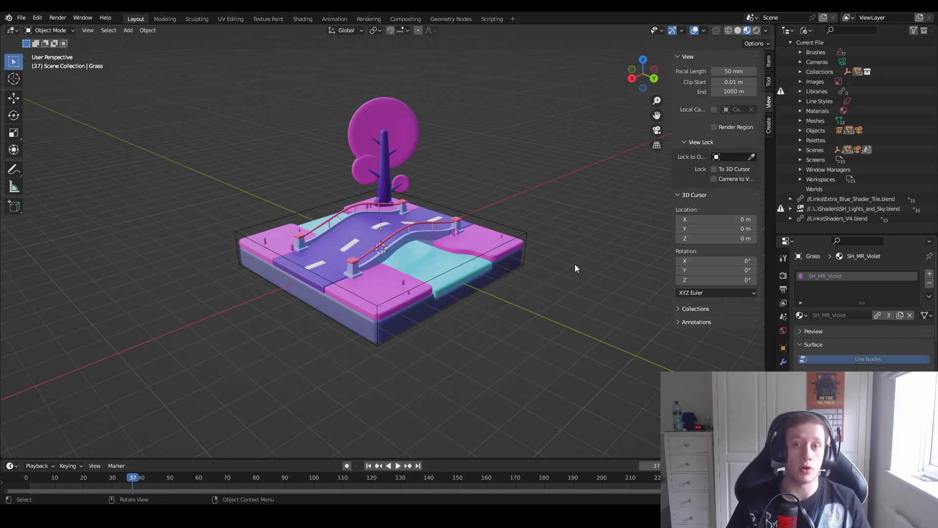
pyautogui.moveTo(478, 271); pyautogui.dragTo(457, 254, button='middle')
pyautogui.scroll(4, 497, 272)
pyautogui.scroll(-2, 482, 294)
pyautogui.scroll(-3, 483, 293)
pyautogui.scroll(2, 552, 295)
pyautogui.scroll(2, 426, 244)
pyautogui.scroll(-2, 426, 244)
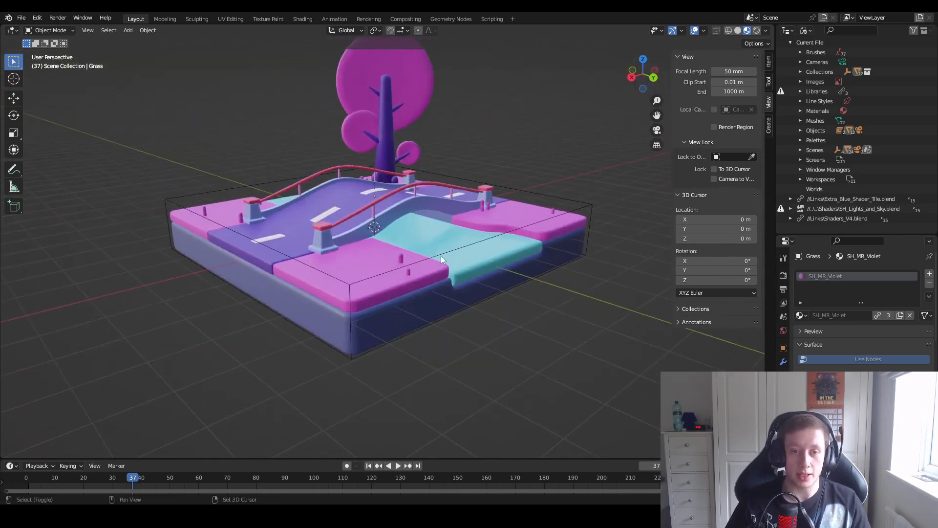
pyautogui.scroll(2, 468, 304)
pyautogui.scroll(-2, 467, 305)
# Step: Switch the viewport to Rendered shading and check the lighting of the whole scene
pyautogui.press('z')
pyautogui.click(537, 156)
pyautogui.moveTo(562, 237)
pyautogui.mouseDown(button='middle')
pyautogui.moveTo(527, 218)
pyautogui.moveTo(362, 194)
pyautogui.moveTo(296, 225)
pyautogui.moveTo(527, 268)
pyautogui.moveTo(557, 236)
pyautogui.mouseUp(button='middle')
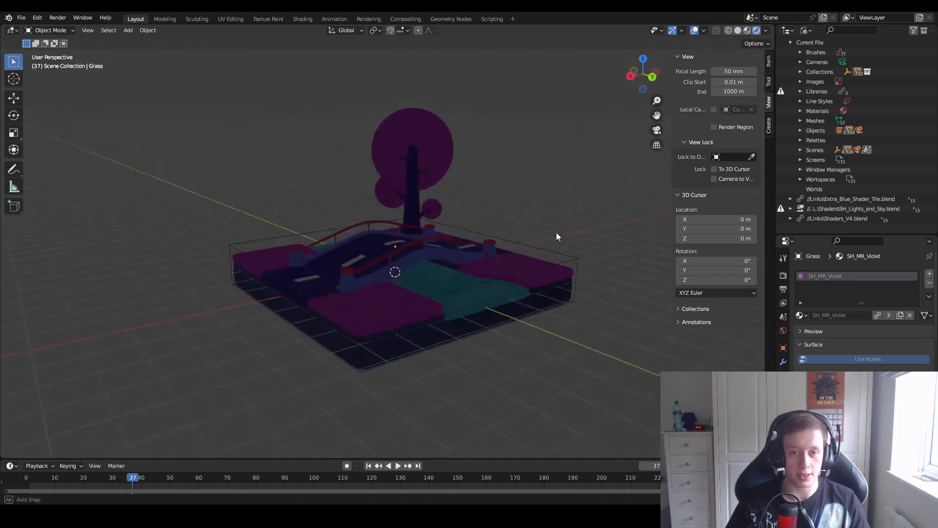
pyautogui.scroll(-5, 553, 236)
pyautogui.scroll(5, 520, 235)
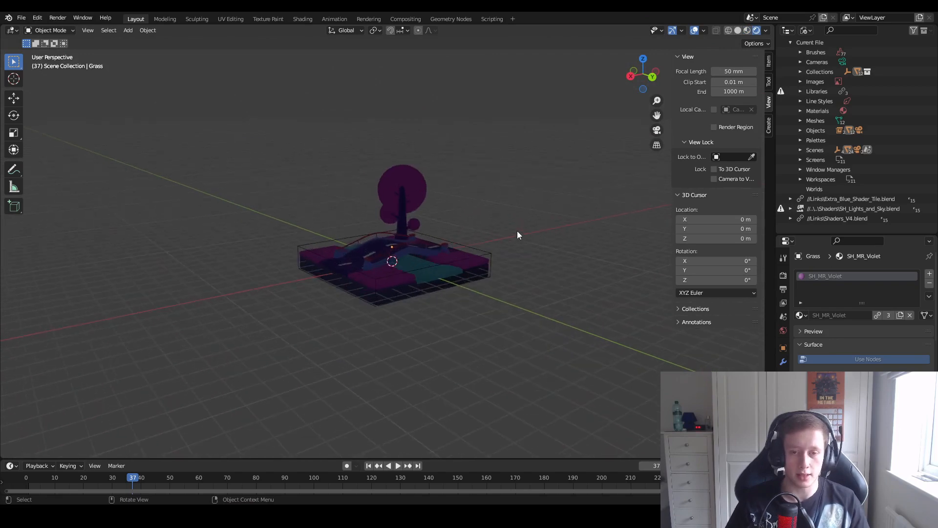
pyautogui.moveTo(520, 238)
pyautogui.mouseDown(button='middle')
pyautogui.moveTo(497, 246)
pyautogui.moveTo(509, 240)
pyautogui.mouseUp(button='middle')
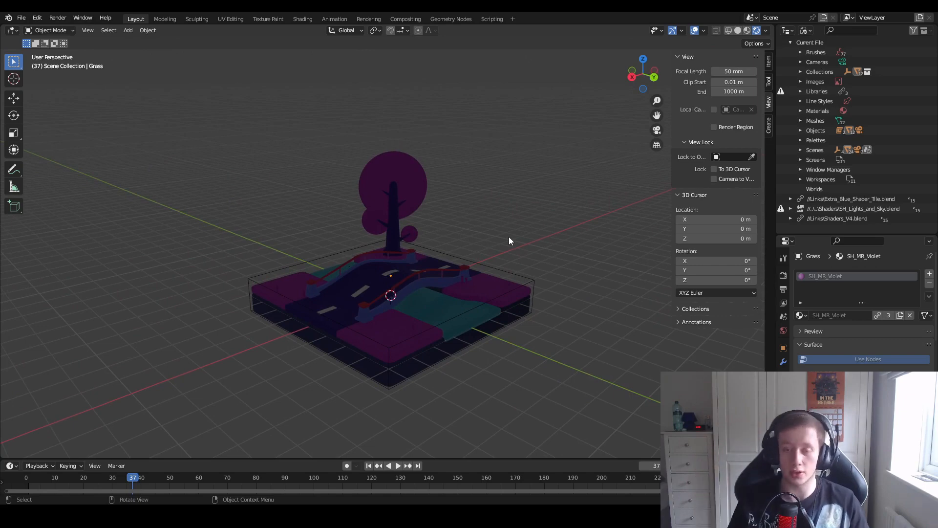
# Step: Relocate the broken SH_Lights_and_Sky.blend library to SH_Lights_and_Sky_V2.blend in the Desktop\File\Links folder
pyautogui.rightClick(841, 210)
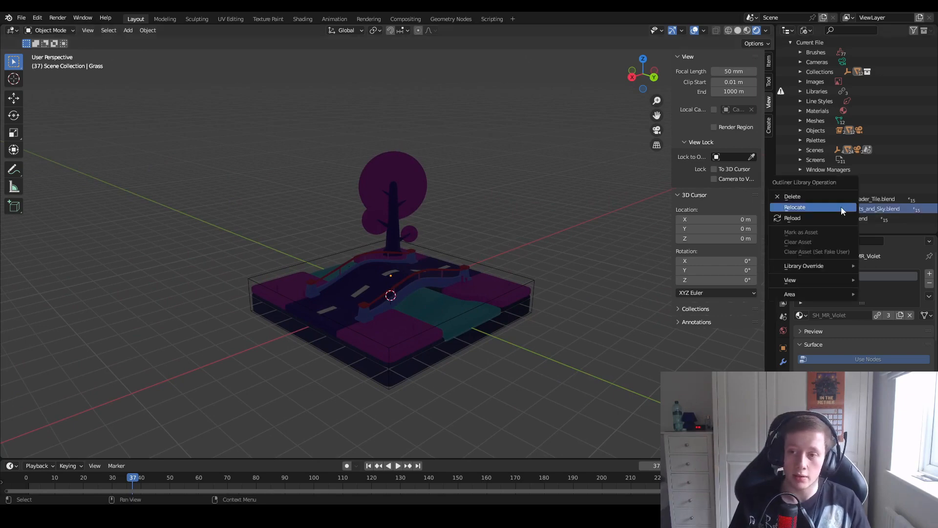
pyautogui.click(841, 206)
pyautogui.click(505, 123)
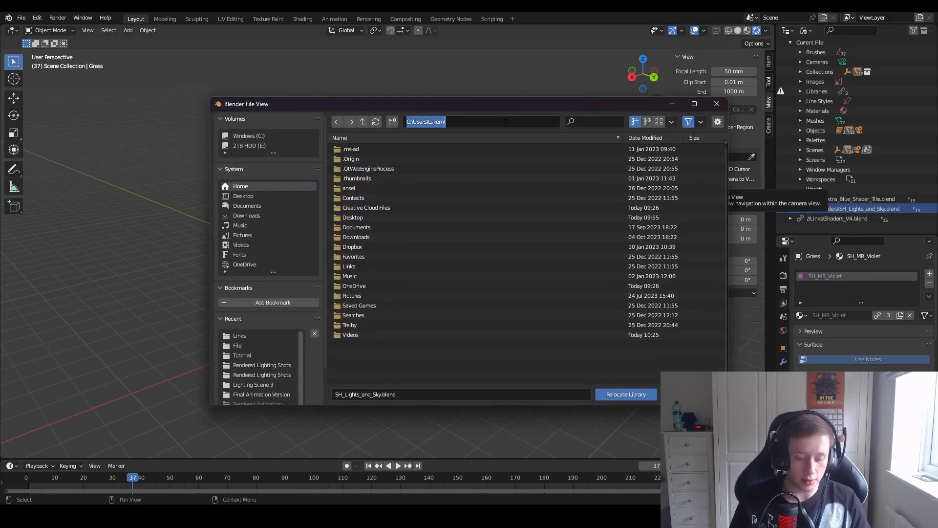
pyautogui.write('C:\\Users\\Lukem\\Desktop\\File\\Links\\')
pyautogui.press('Return')
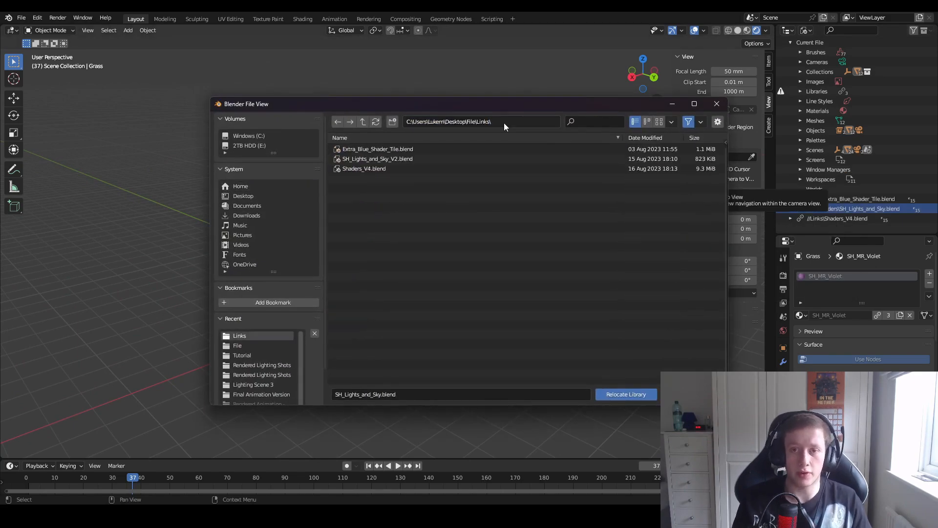
pyautogui.click(392, 161)
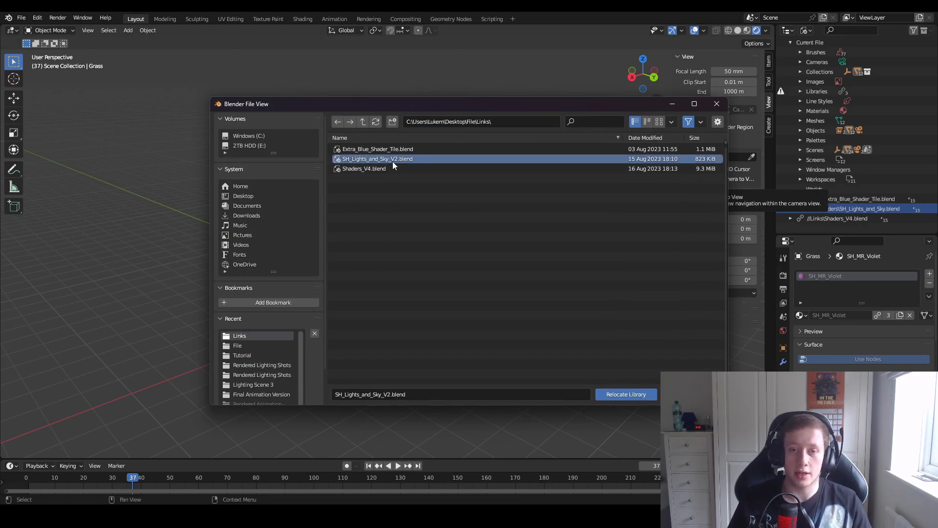
pyautogui.click(633, 397)
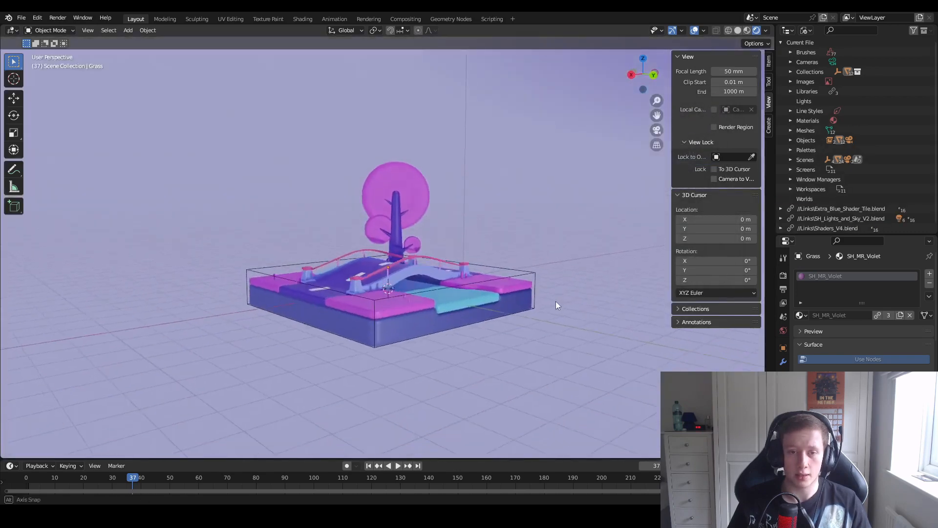
# Step: Select the linked lights and examine their placement around the tile
pyautogui.moveTo(555, 301); pyautogui.dragTo(579, 315, button='middle')
pyautogui.scroll(-6, 571, 292)
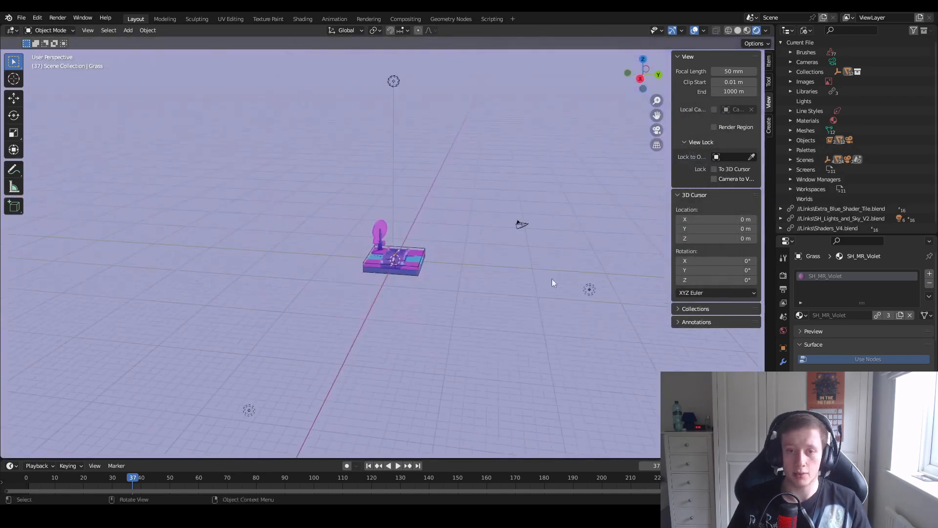
pyautogui.moveTo(367, 270); pyautogui.dragTo(327, 255, button='middle')
pyautogui.click(364, 170)
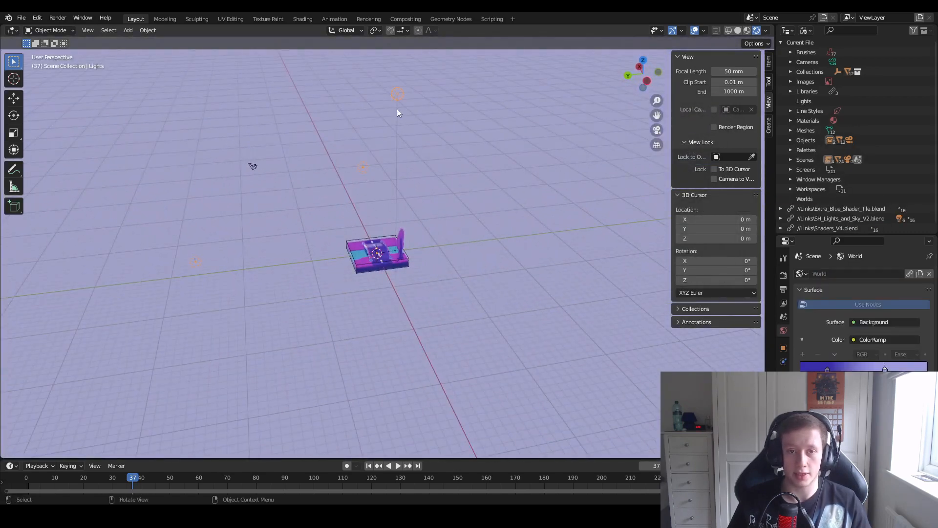
pyautogui.moveTo(282, 231); pyautogui.dragTo(474, 313, button='middle')
pyautogui.scroll(3, 434, 301)
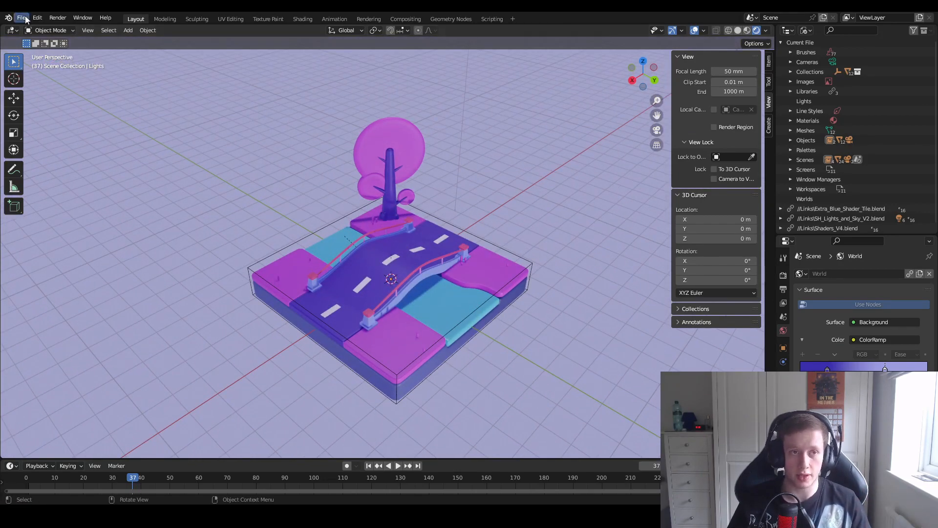
pyautogui.moveTo(273, 194); pyautogui.dragTo(267, 184, button='middle')
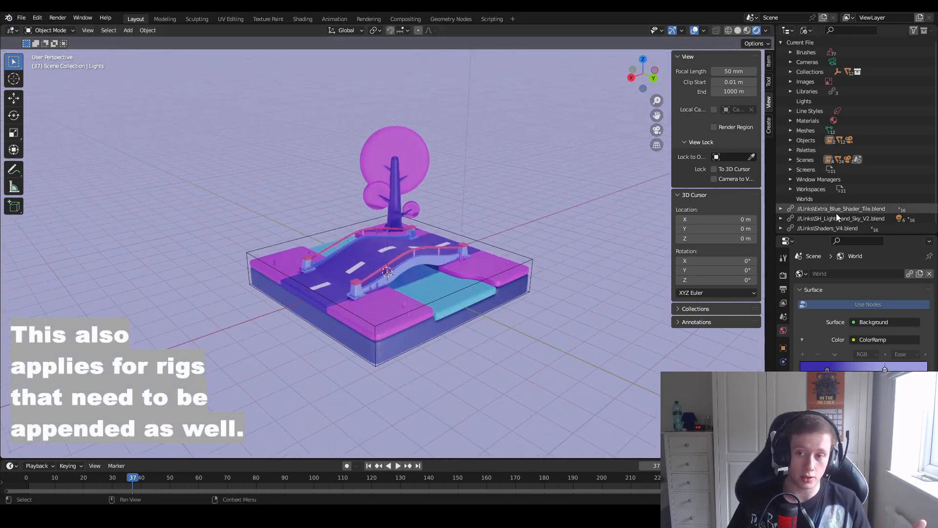
pyautogui.scroll(-1, 836, 214)
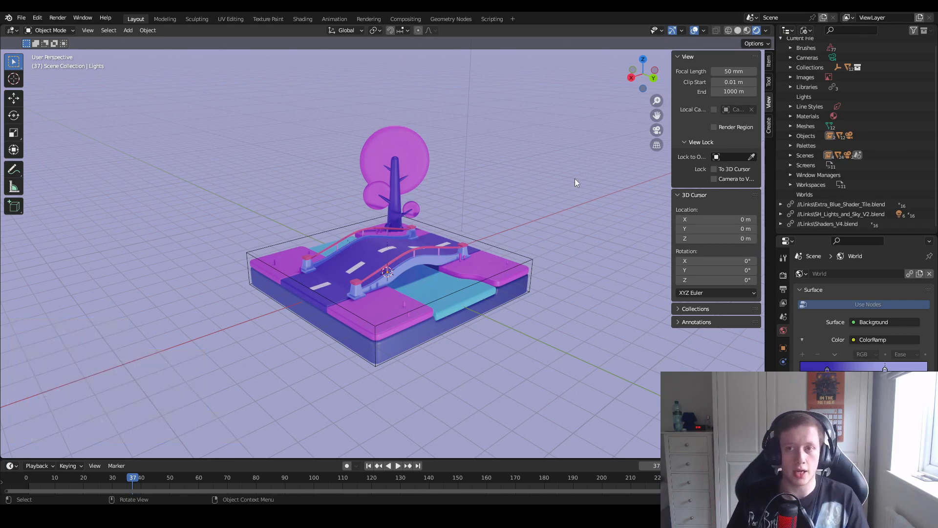
pyautogui.moveTo(540, 195); pyautogui.dragTo(495, 227, button='middle')
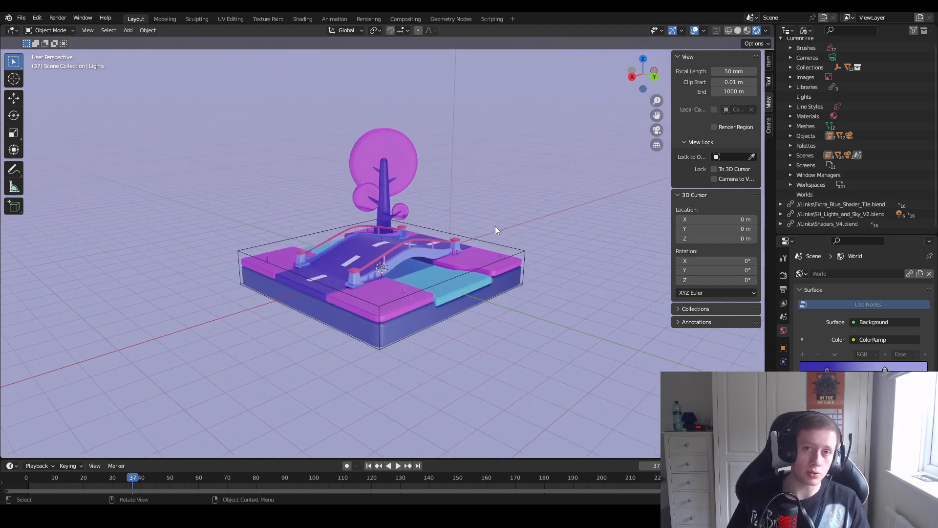
pyautogui.scroll(1, 482, 210)
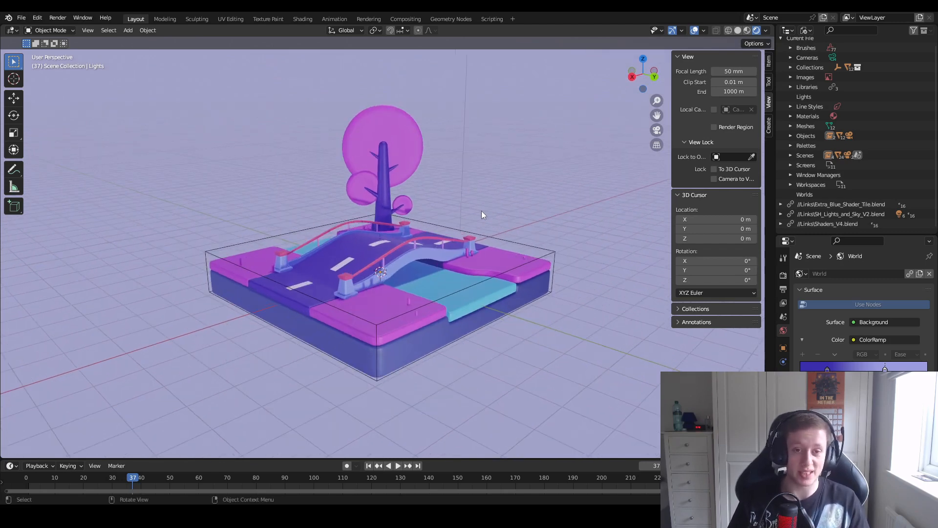
pyautogui.scroll(1, 482, 210)
pyautogui.scroll(-2, 481, 229)
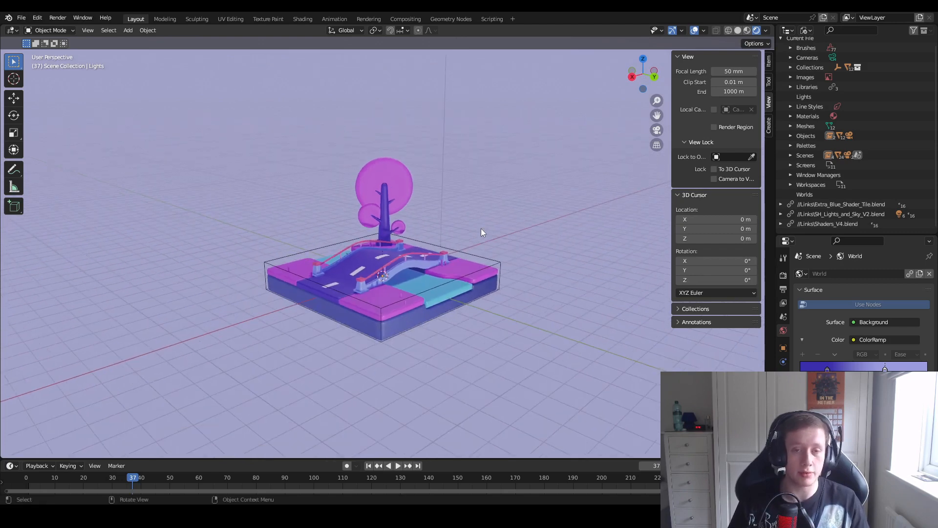
pyautogui.moveTo(481, 228)
pyautogui.mouseDown(button='middle')
pyautogui.moveTo(479, 247)
pyautogui.moveTo(463, 233)
pyautogui.moveTo(474, 233)
pyautogui.mouseUp(button='middle')
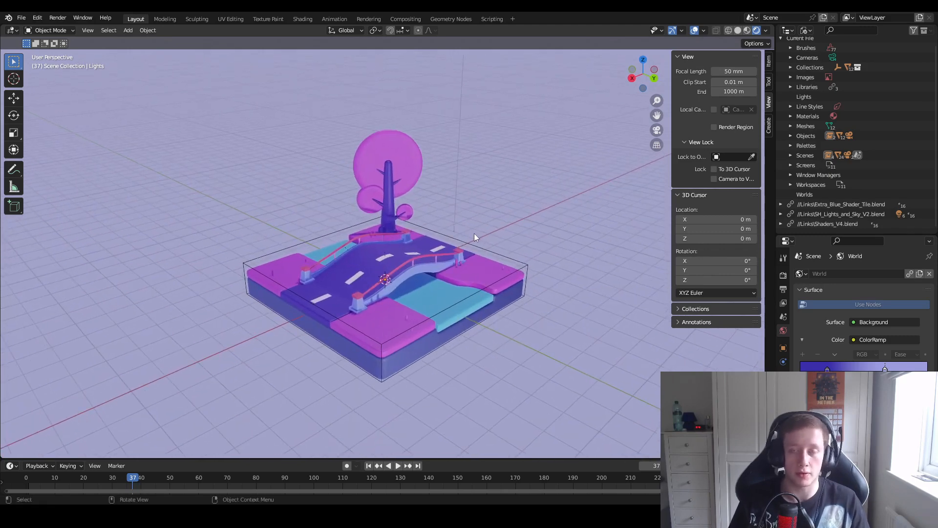